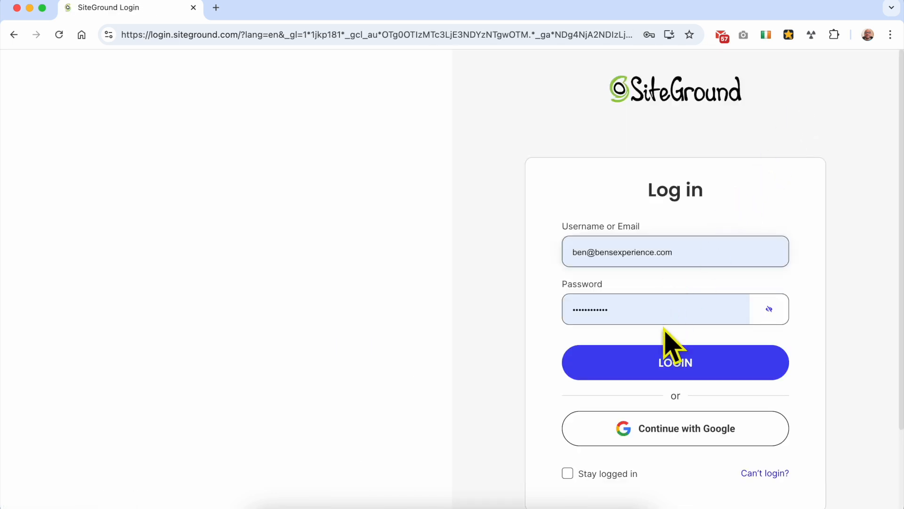
# - Log in to the SiteGround account with the prefilled credentials and open the list of websites
pyautogui.click(663, 361)
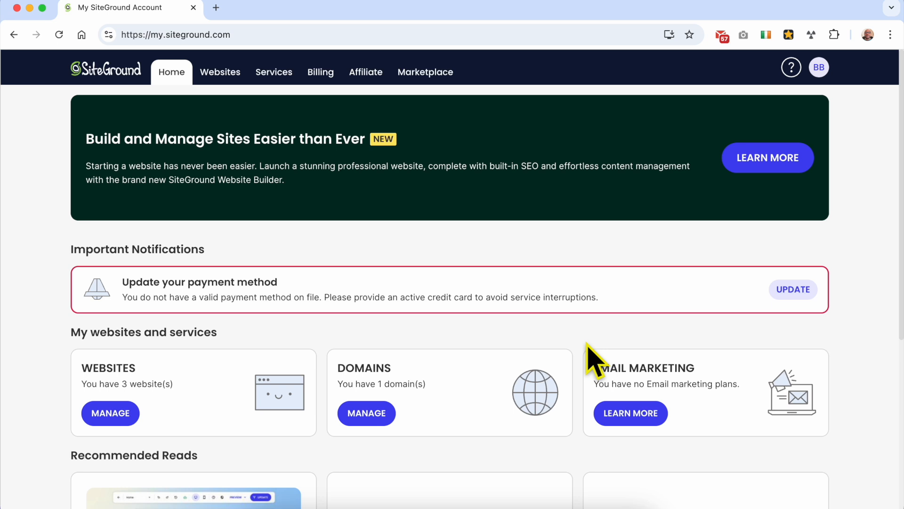
pyautogui.click(225, 77)
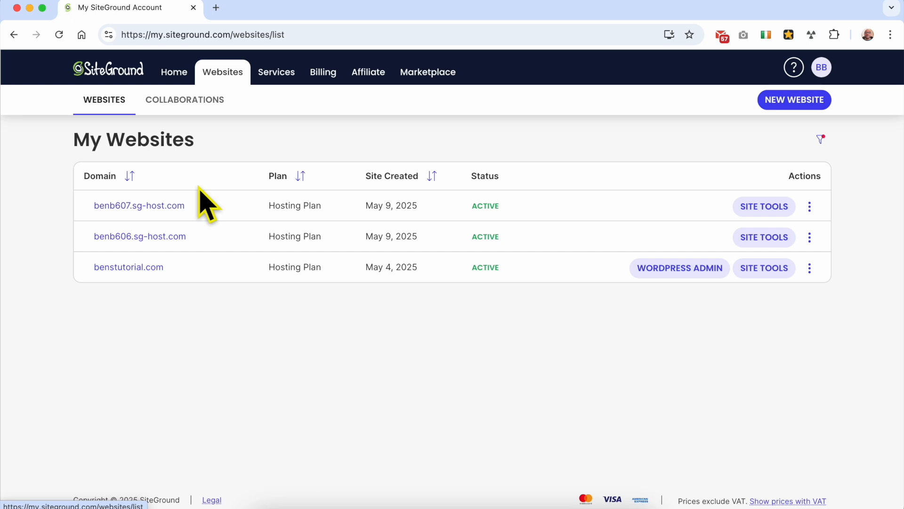
pyautogui.doubleClick(158, 175)
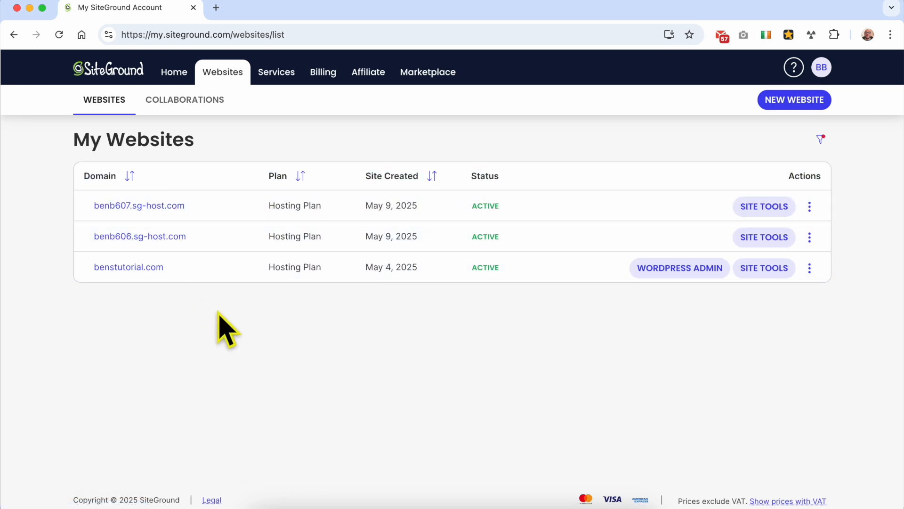
pyautogui.moveTo(80, 269); pyautogui.dragTo(215, 266)
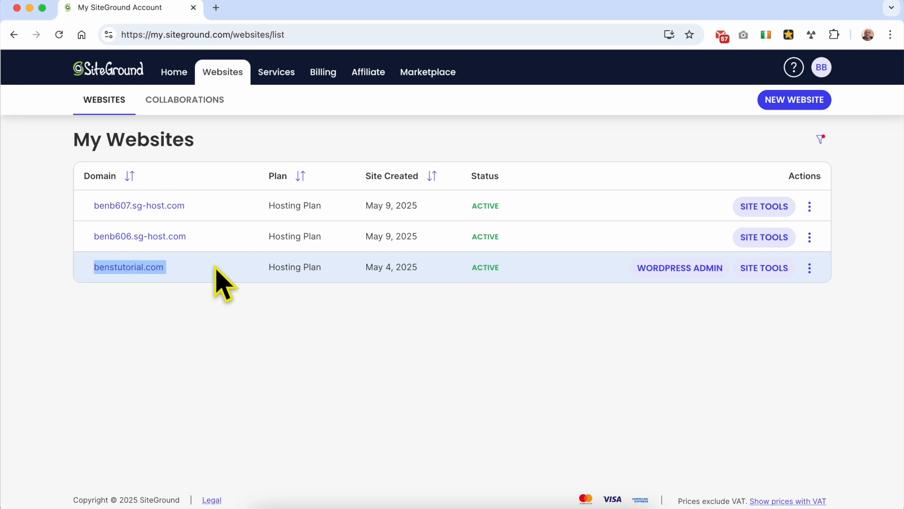
pyautogui.click(355, 315)
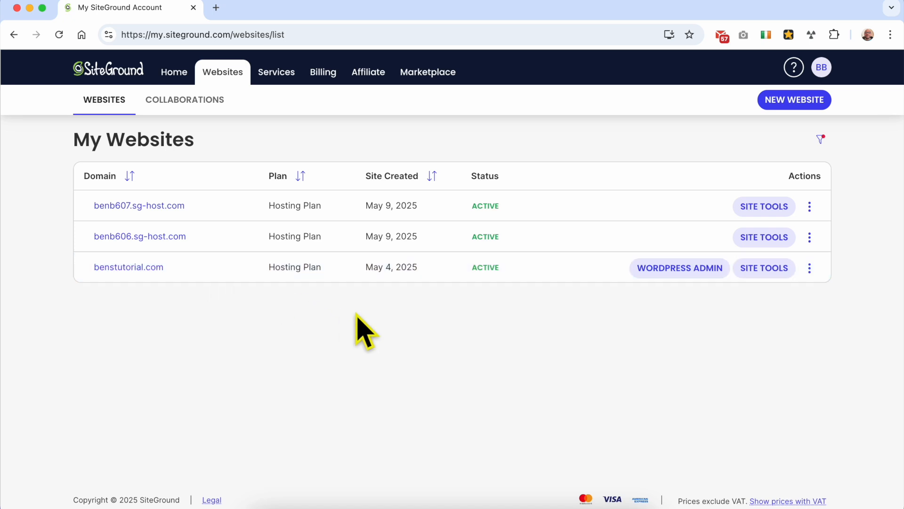
# - Set the benstutorial.com website to offline mode, reviewing the listed consequences before confirming
pyautogui.click(811, 268)
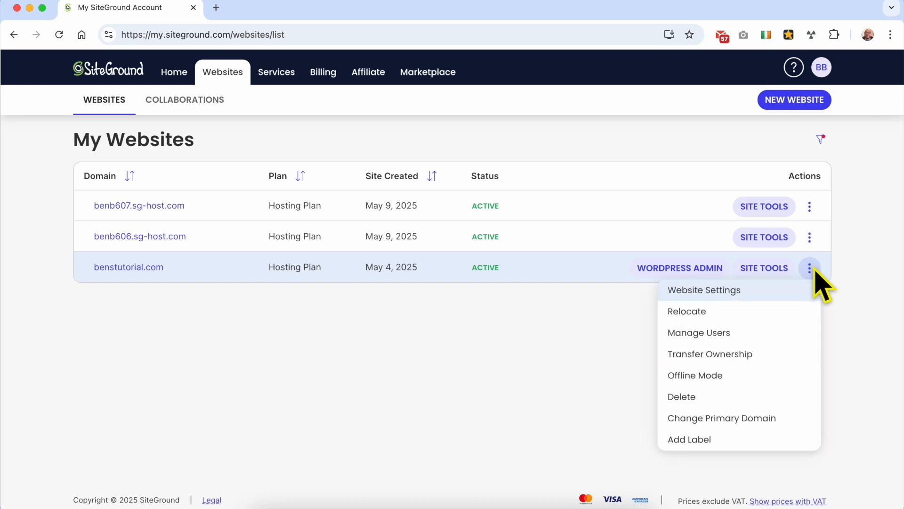
pyautogui.click(731, 376)
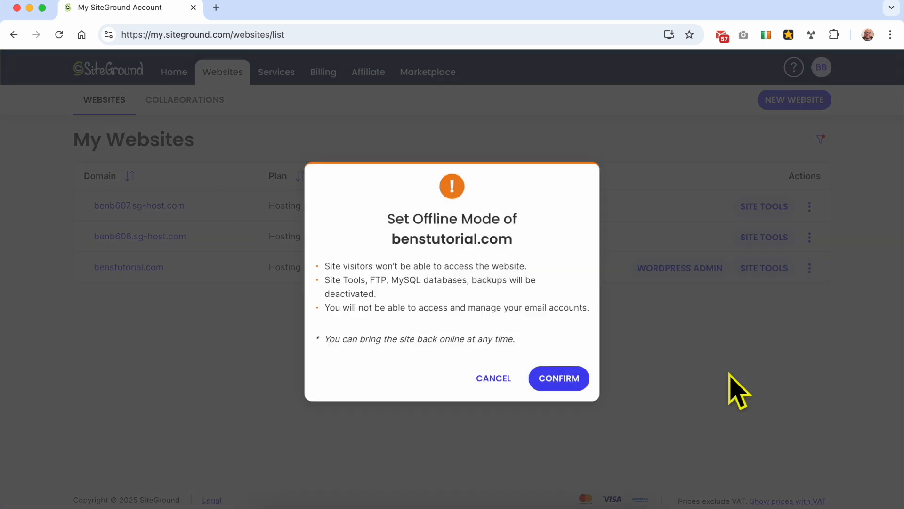
pyautogui.moveTo(381, 219); pyautogui.dragTo(552, 242)
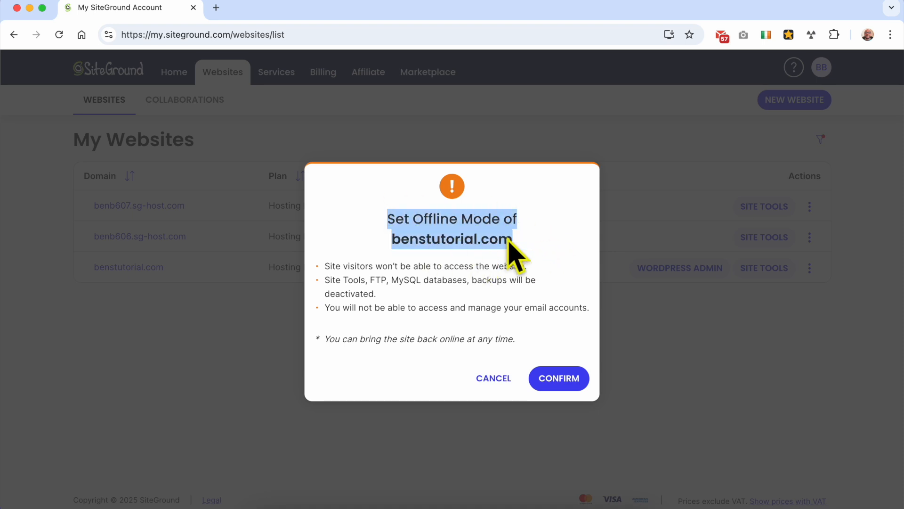
pyautogui.click(524, 259)
pyautogui.moveTo(517, 241); pyautogui.dragTo(385, 241)
pyautogui.click(357, 258)
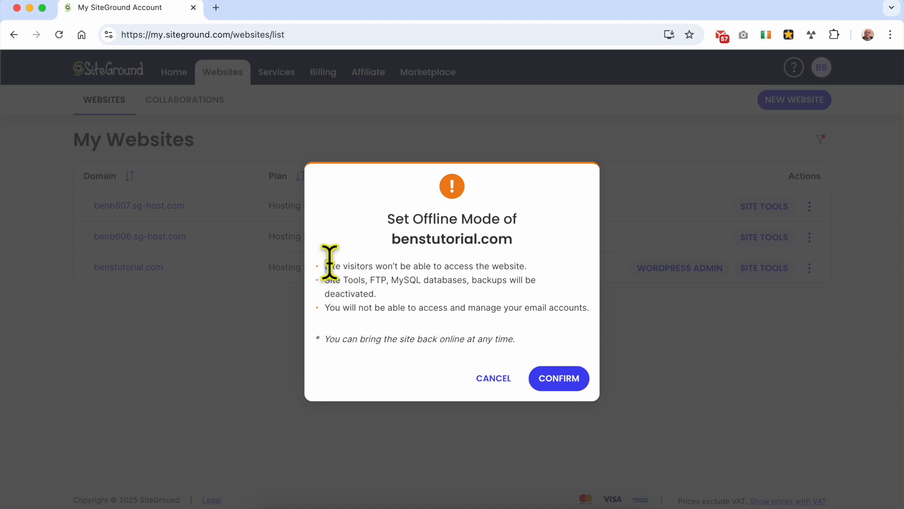
pyautogui.moveTo(329, 262); pyautogui.dragTo(537, 263)
pyautogui.moveTo(320, 281); pyautogui.dragTo(371, 280)
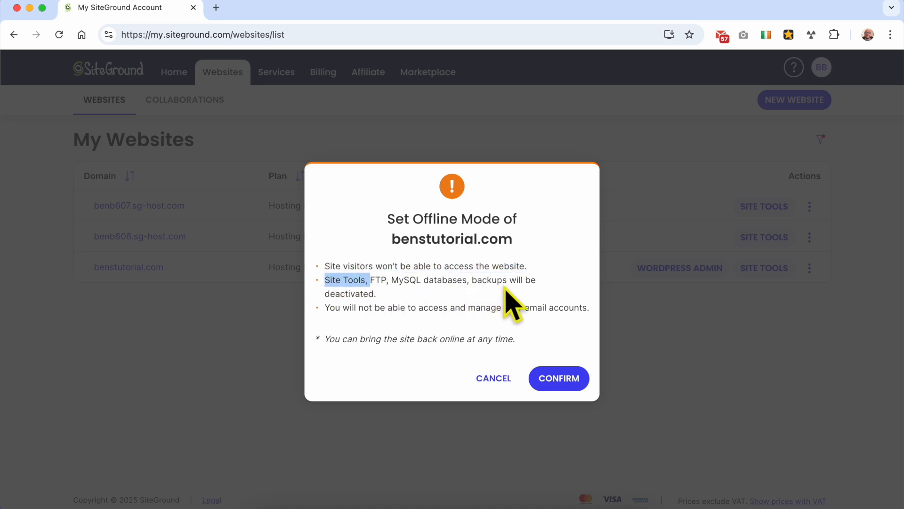
pyautogui.moveTo(378, 294); pyautogui.dragTo(320, 294)
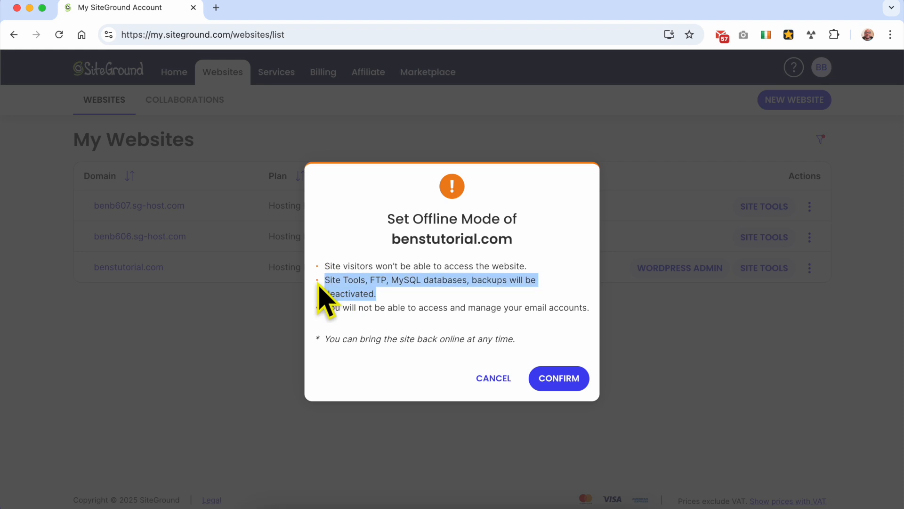
pyautogui.click(322, 310)
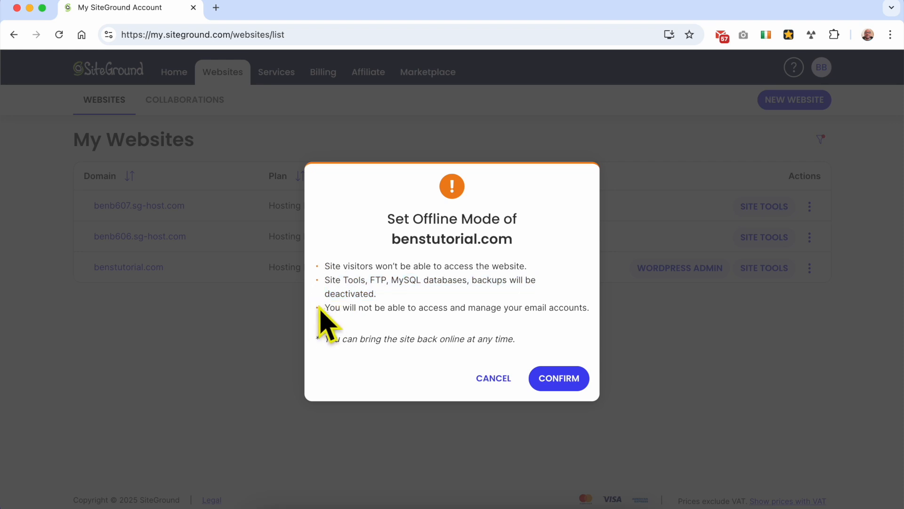
pyautogui.tripleClick(323, 312)
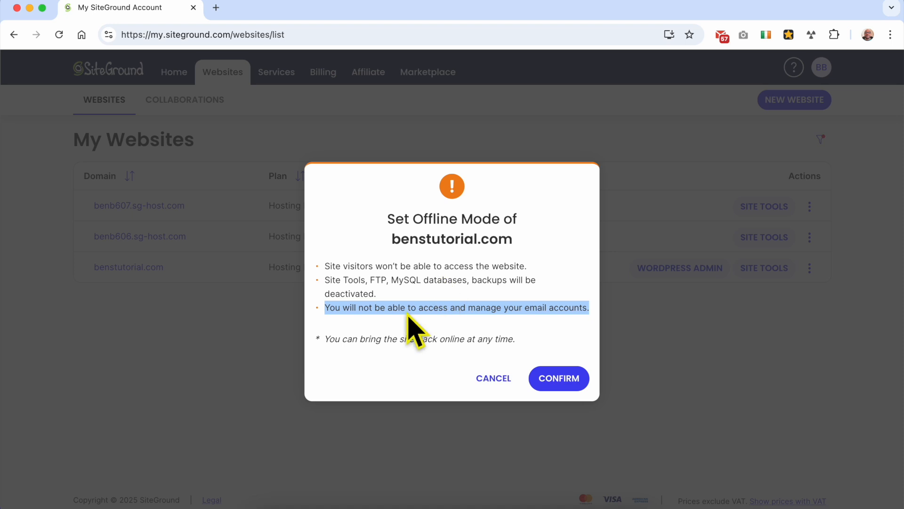
pyautogui.moveTo(324, 340); pyautogui.dragTo(531, 353)
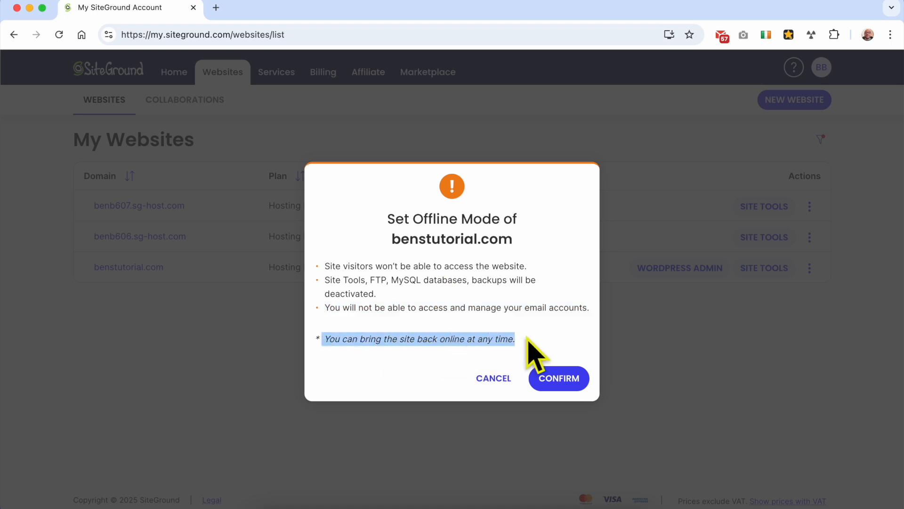
pyautogui.click(547, 336)
pyautogui.click(565, 378)
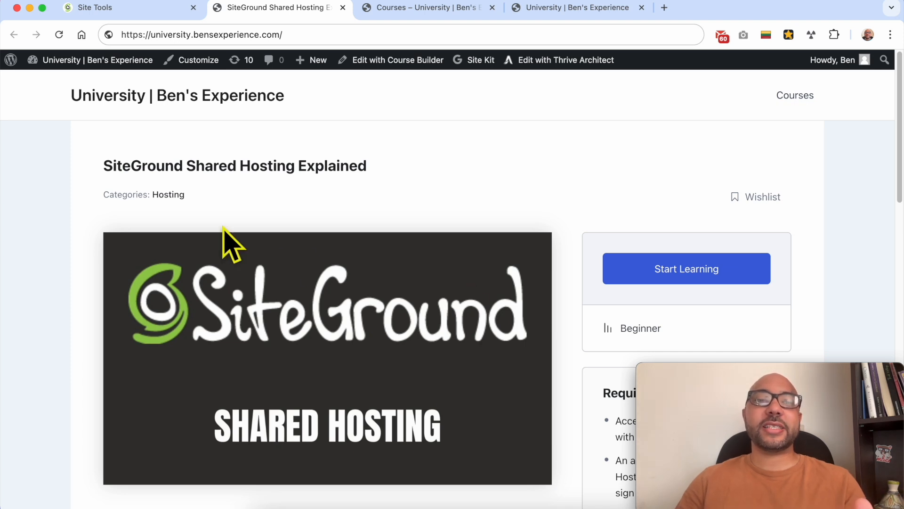
# - Examine the SiteGround Shared Hosting Explained course page and expand the Setting Up Your Website lessons
pyautogui.moveTo(102, 166); pyautogui.dragTo(404, 160)
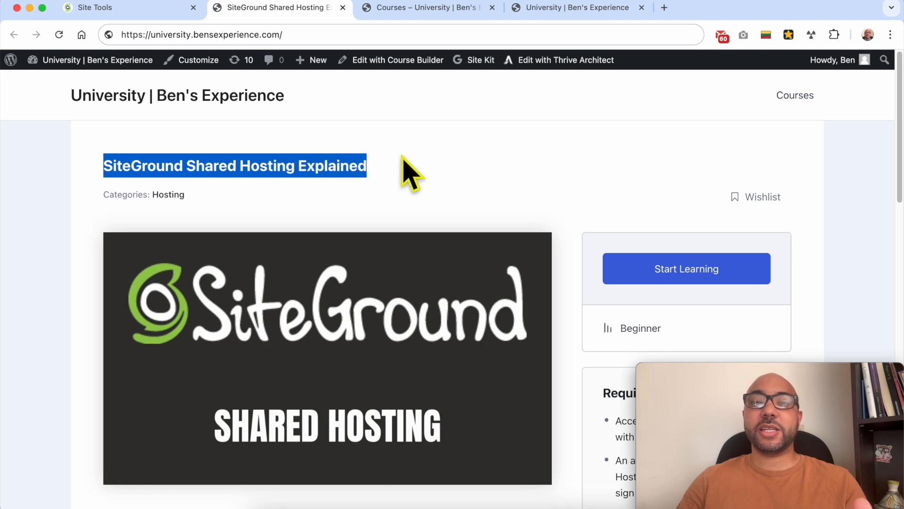
pyautogui.click(414, 162)
pyautogui.scroll(-5, 448, 162)
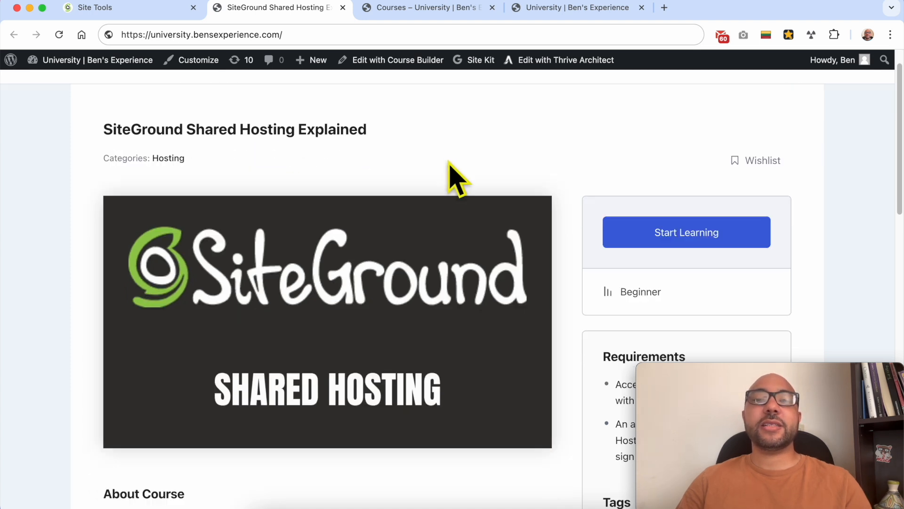
pyautogui.scroll(-9, 460, 180)
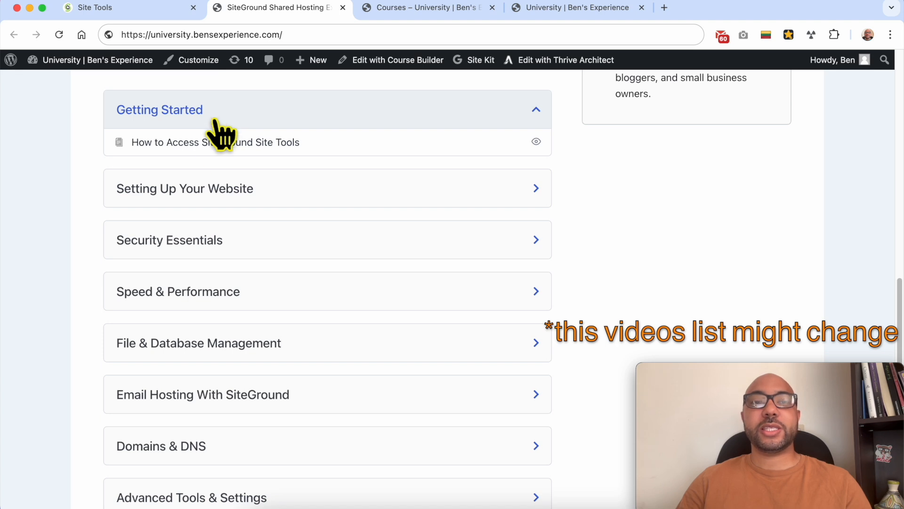
pyautogui.click(233, 191)
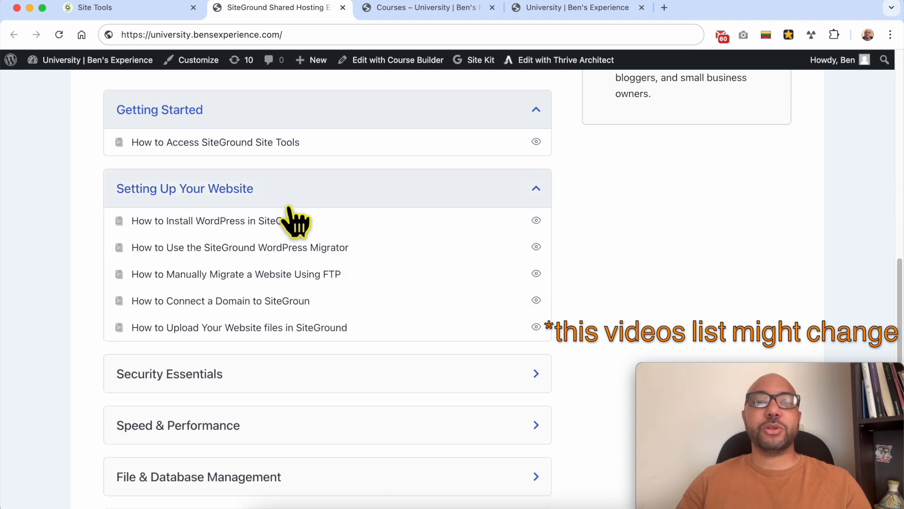
pyautogui.scroll(-4, 239, 348)
# - Expand the Security Essentials, Speed & Performance and File & Database Management sections to view their lessons
pyautogui.click(159, 189)
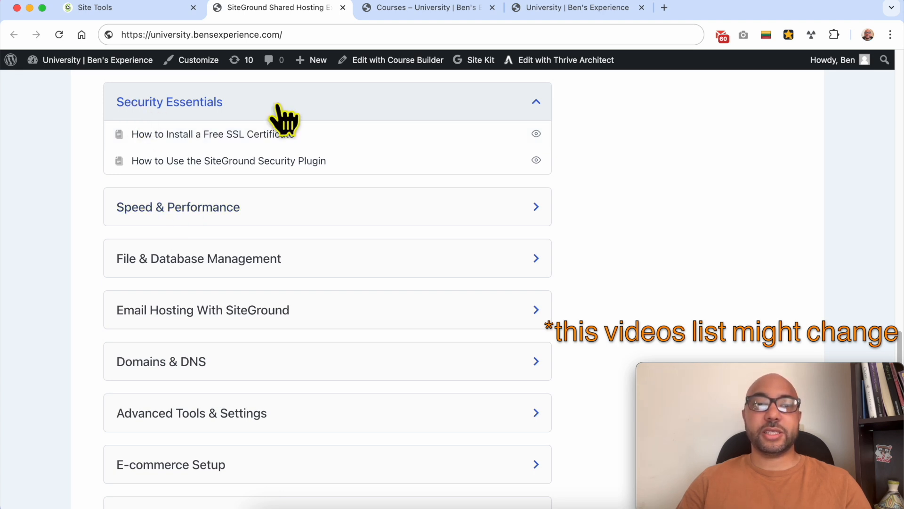
pyautogui.click(186, 209)
pyautogui.scroll(-3, 191, 217)
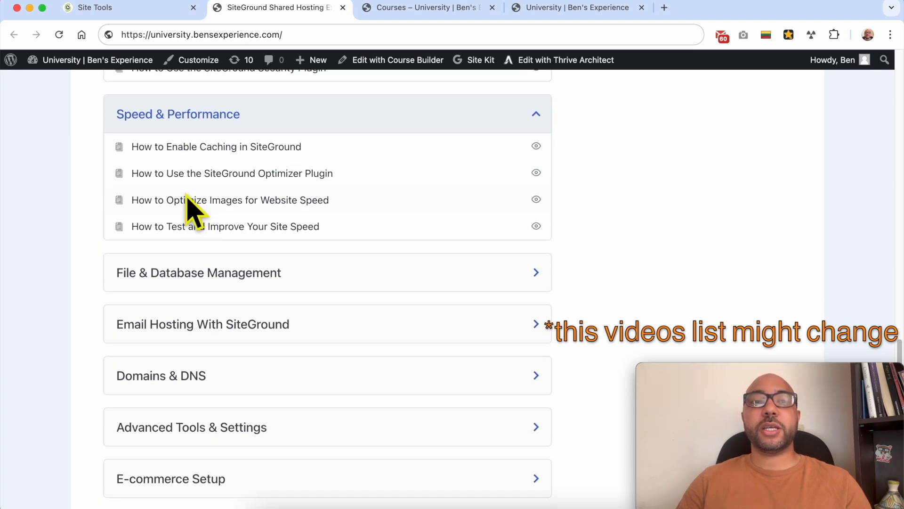
pyautogui.scroll(-3, 221, 151)
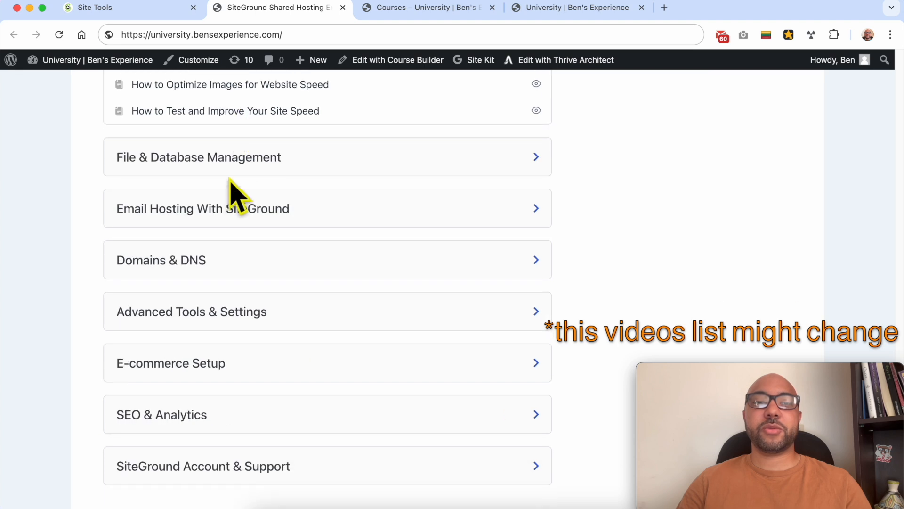
pyautogui.click(236, 164)
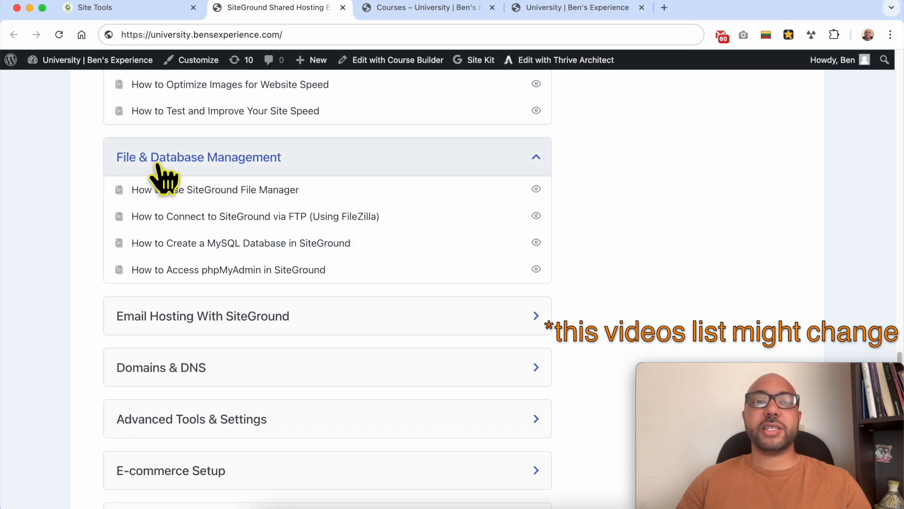
pyautogui.scroll(-4, 302, 172)
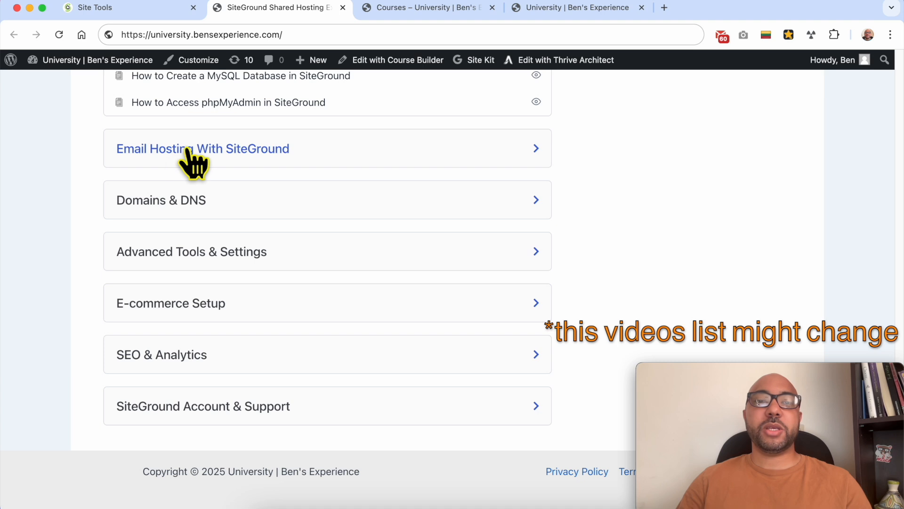
# - Expand the Email Hosting With SiteGround, Domains & DNS and Advanced Tools & Settings sections to view their lessons
pyautogui.click(193, 157)
pyautogui.click(200, 306)
pyautogui.scroll(-5, 287, 317)
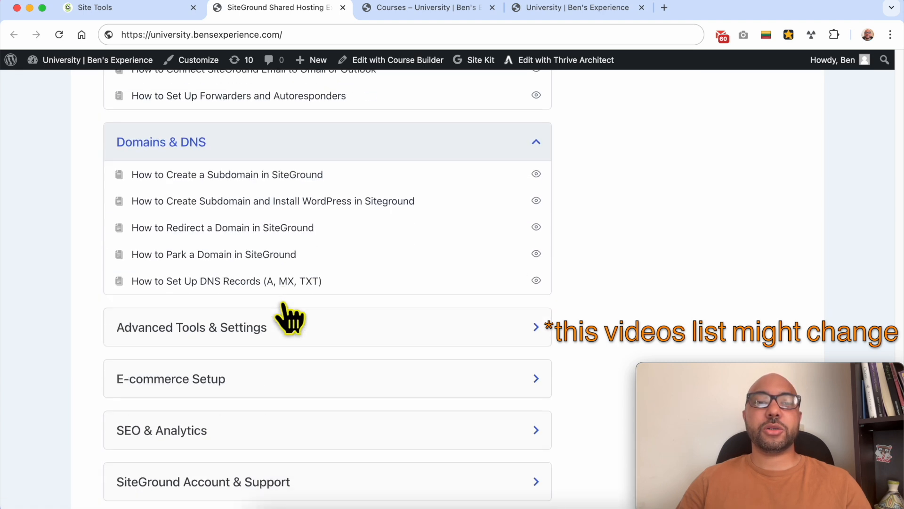
pyautogui.scroll(1, 259, 227)
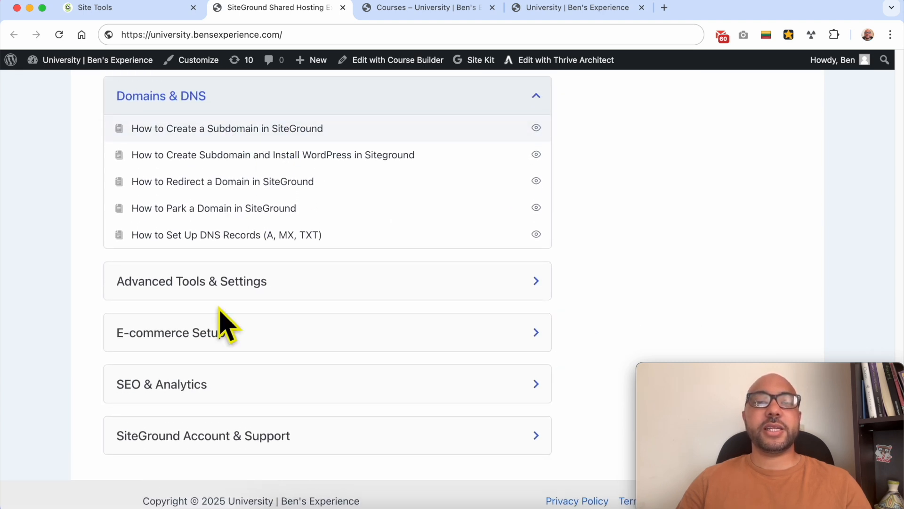
pyautogui.click(276, 289)
pyautogui.scroll(-3, 254, 297)
# - Expand the E-commerce Setup, SEO & Analytics and SiteGround Account & Support sections to view their lessons
pyautogui.click(238, 302)
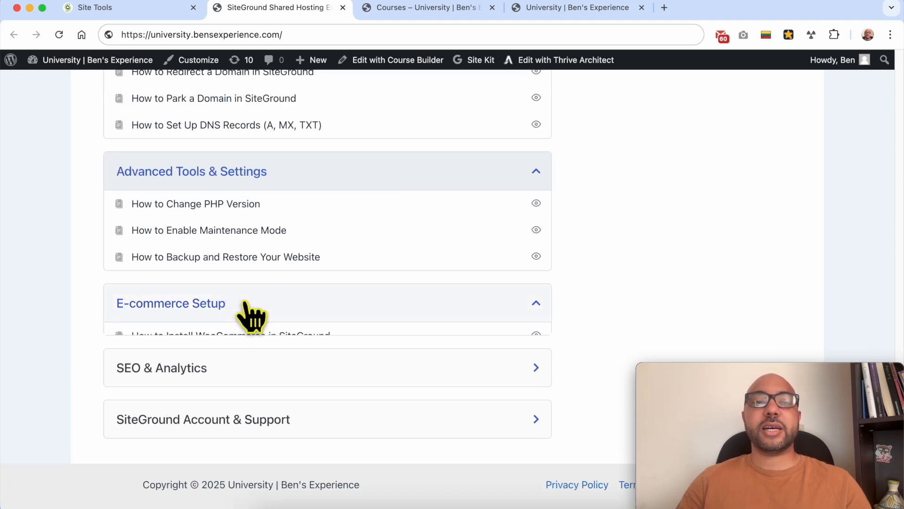
pyautogui.scroll(-1, 269, 311)
pyautogui.click(216, 358)
pyautogui.scroll(-1, 278, 367)
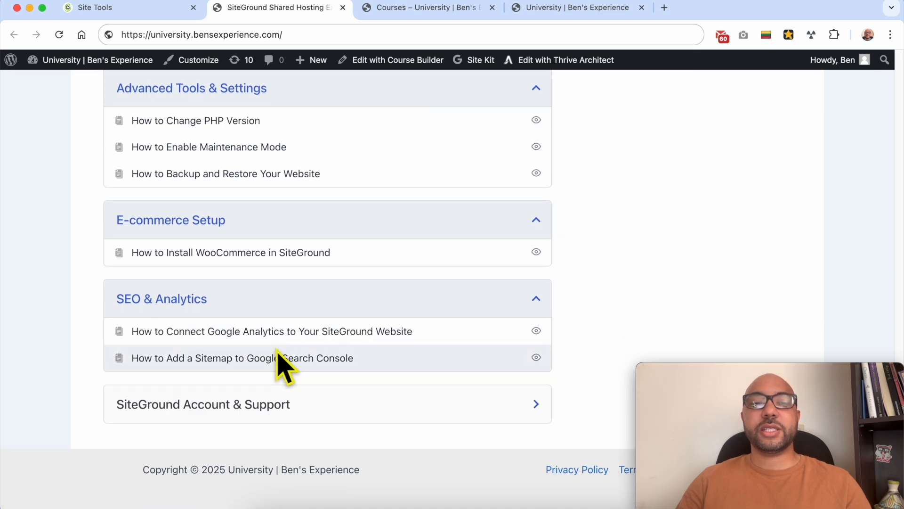
pyautogui.click(273, 411)
pyautogui.scroll(-1, 283, 415)
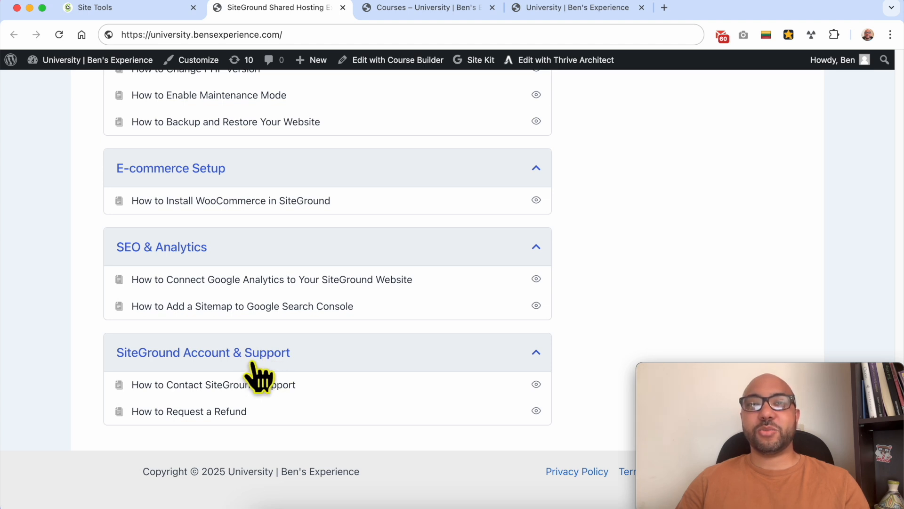
# - Switch to the university's course catalogue page and browse the available courses
pyautogui.scroll(10, 260, 370)
pyautogui.scroll(5, 330, 254)
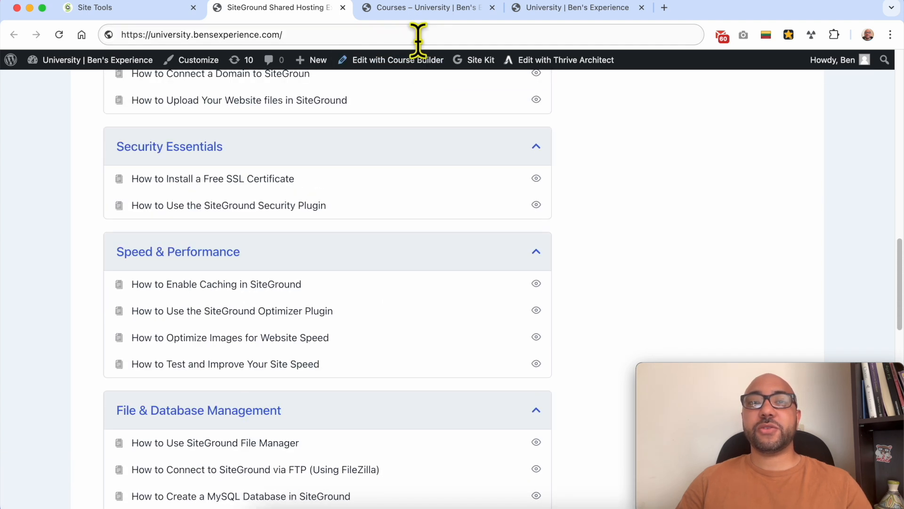
pyautogui.click(426, 10)
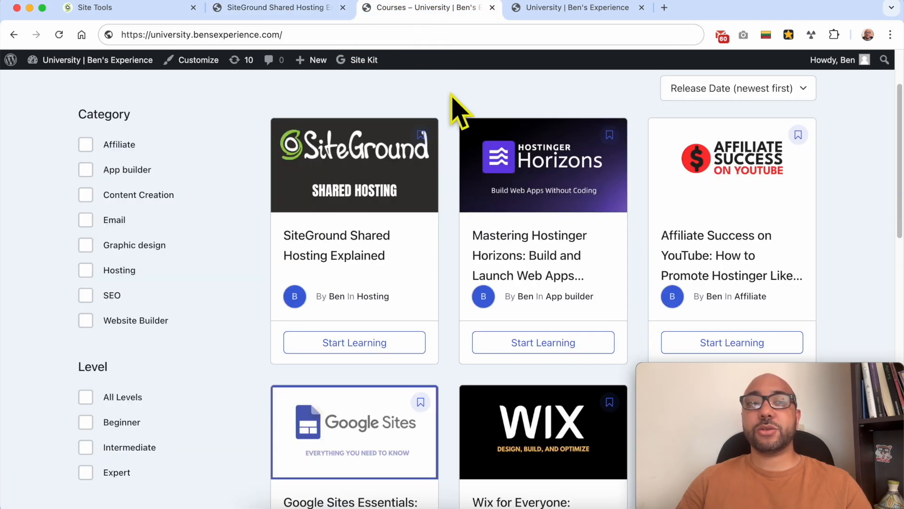
pyautogui.scroll(-3, 646, 177)
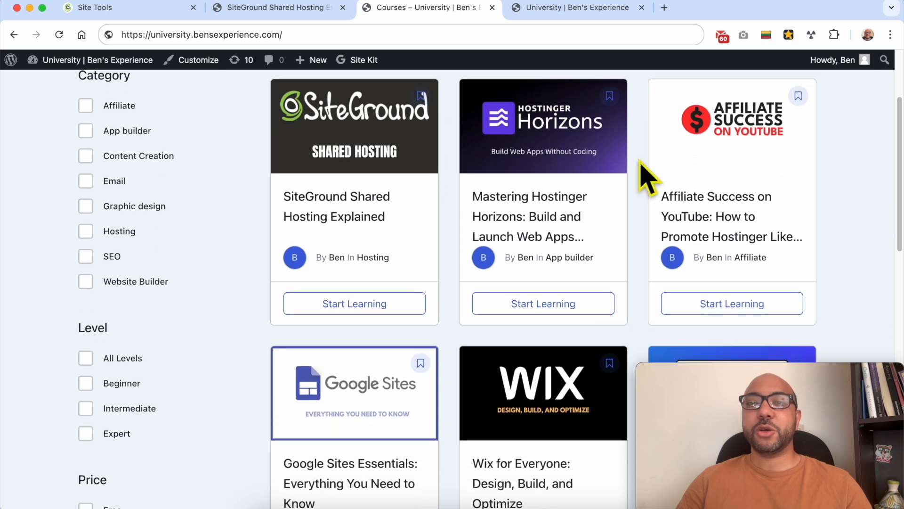
pyautogui.scroll(5, 640, 169)
pyautogui.scroll(-2, 518, 226)
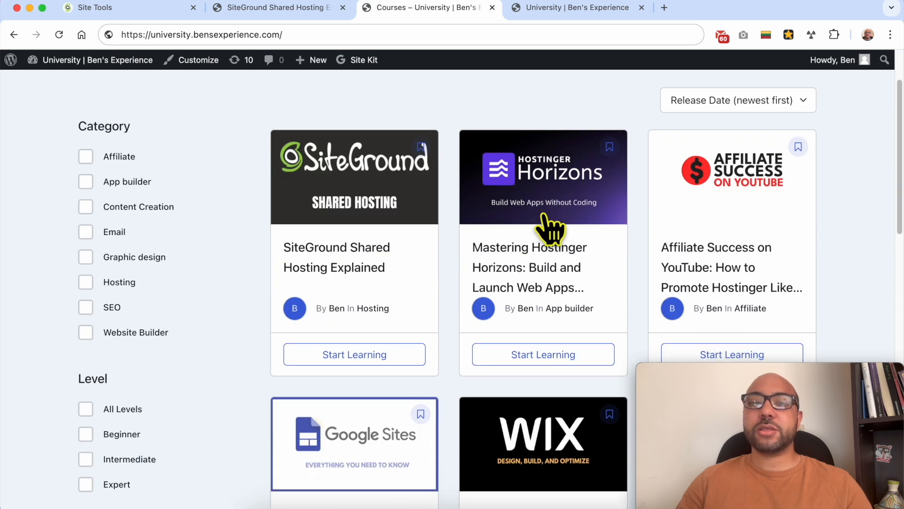
pyautogui.scroll(-1, 560, 231)
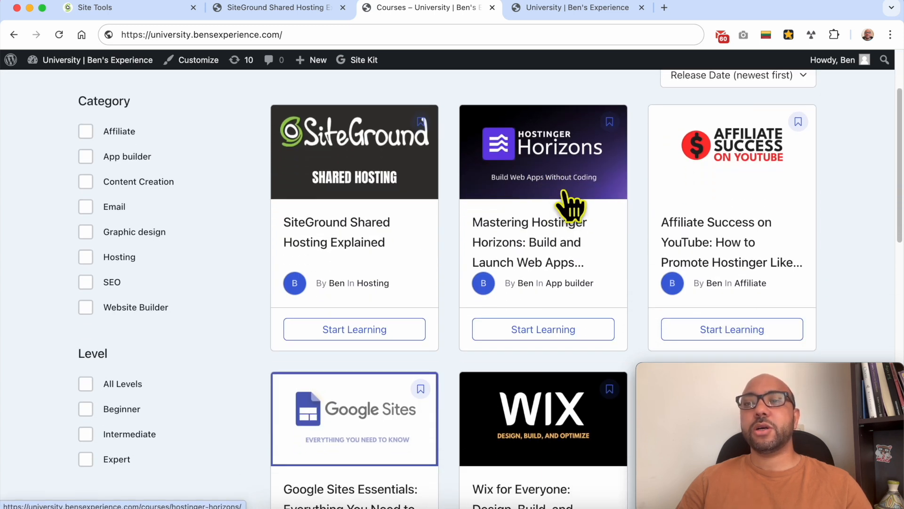
pyautogui.scroll(-8, 570, 203)
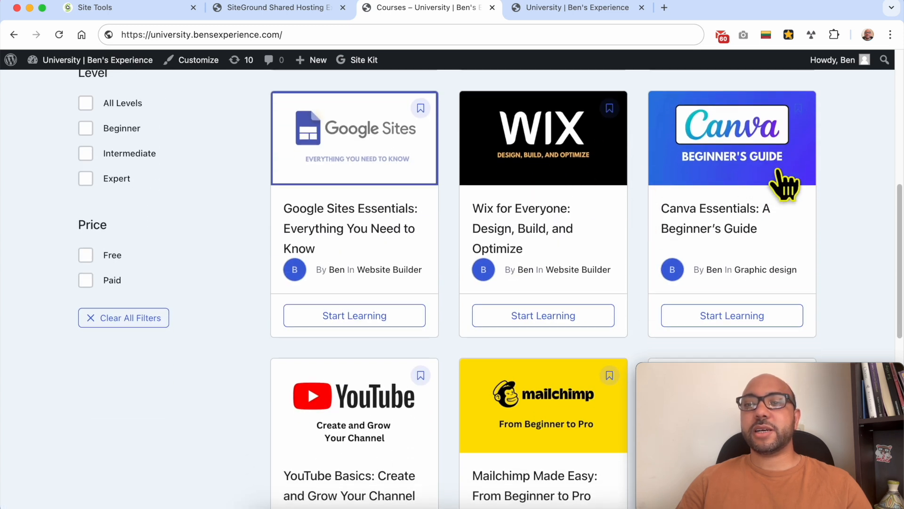
# - Browse the rest of the course catalogue's first page and go to the next page of courses
pyautogui.scroll(-5, 673, 241)
pyautogui.scroll(-8, 674, 240)
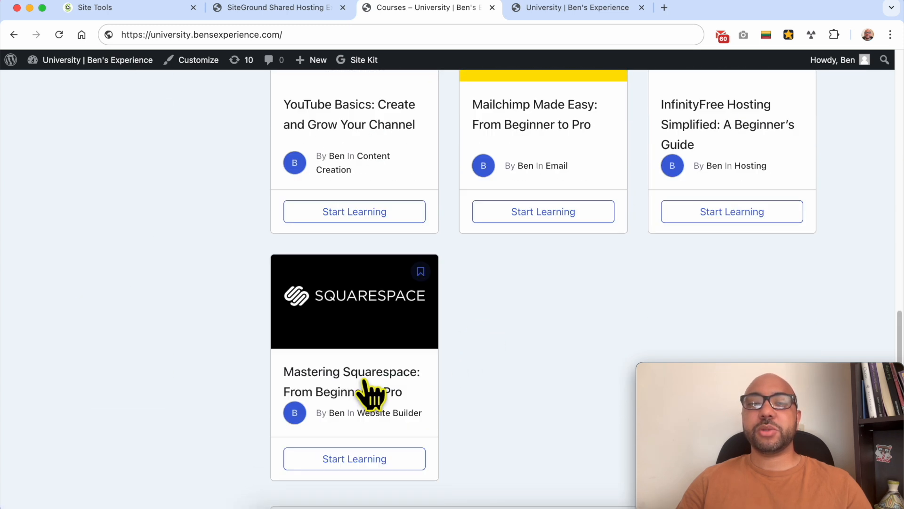
pyautogui.scroll(-3, 461, 282)
pyautogui.moveTo(763, 373); pyautogui.dragTo(794, 369)
pyautogui.click(795, 385)
pyautogui.scroll(3, 550, 222)
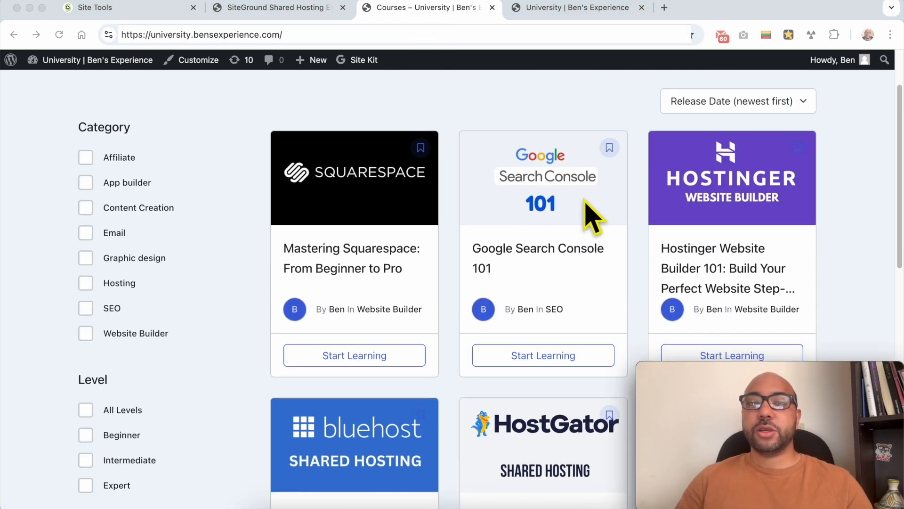
# - Look through the second page of catalogue courses, including the shared hosting ones, and switch to the other open university page
pyautogui.scroll(-5, 706, 165)
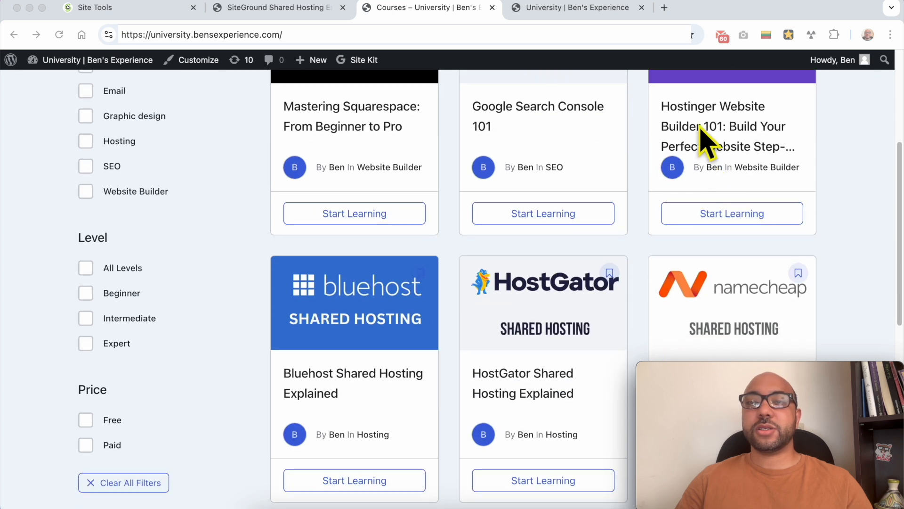
pyautogui.scroll(2, 730, 120)
pyautogui.scroll(-3, 575, 292)
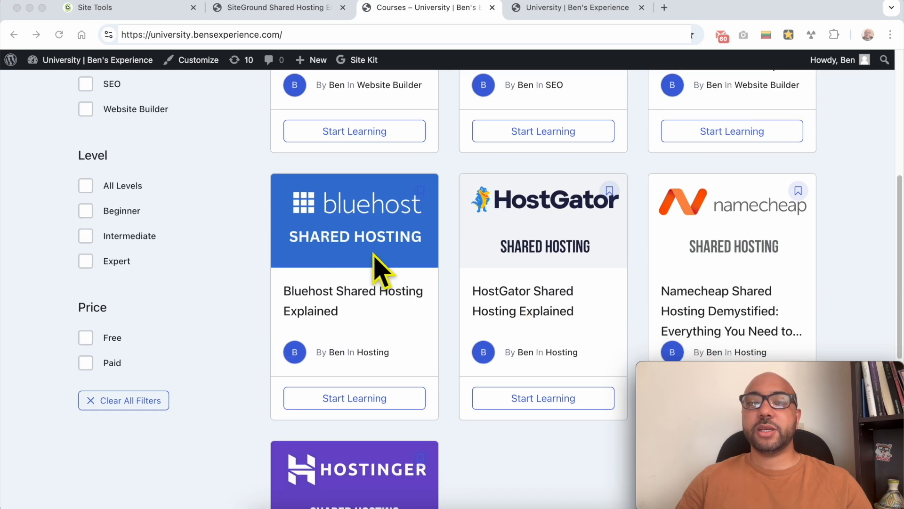
pyautogui.scroll(-3, 460, 394)
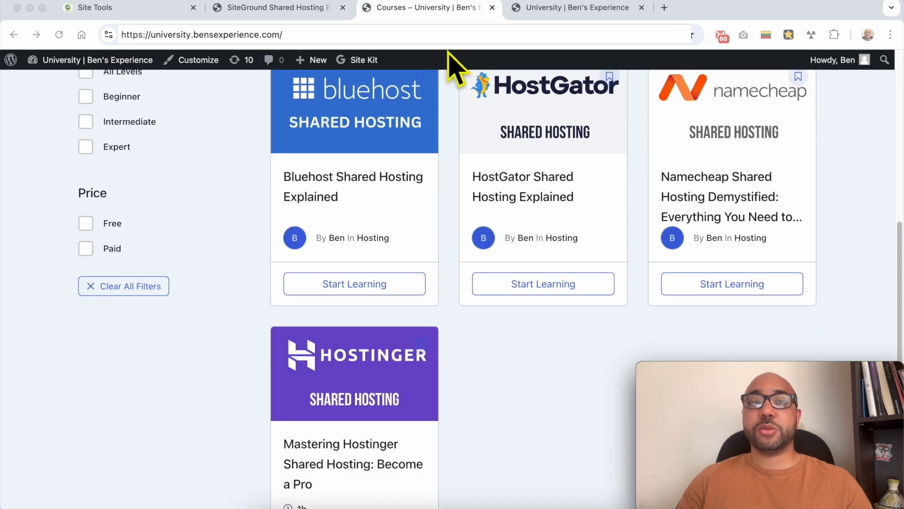
pyautogui.click(566, 10)
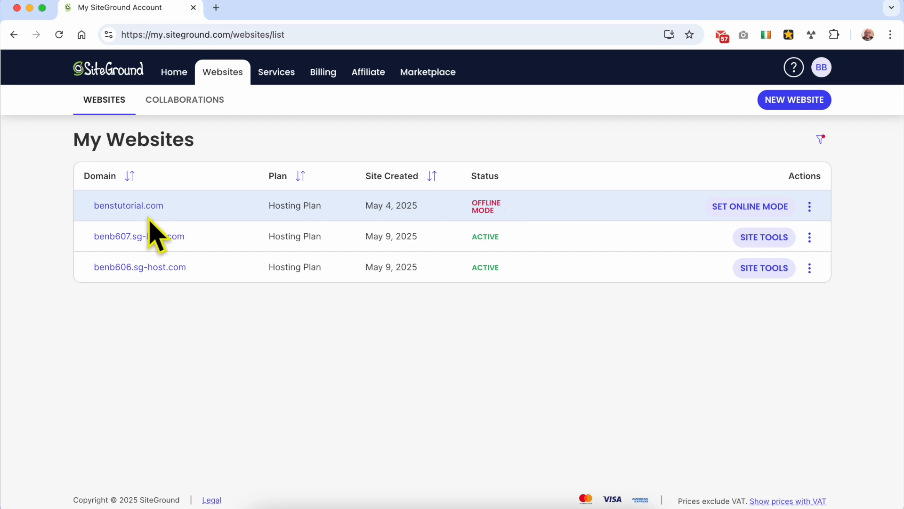
# - Open benstutorial.com from the websites list, read the notice shown to visitors, and reload the page
pyautogui.click(134, 206)
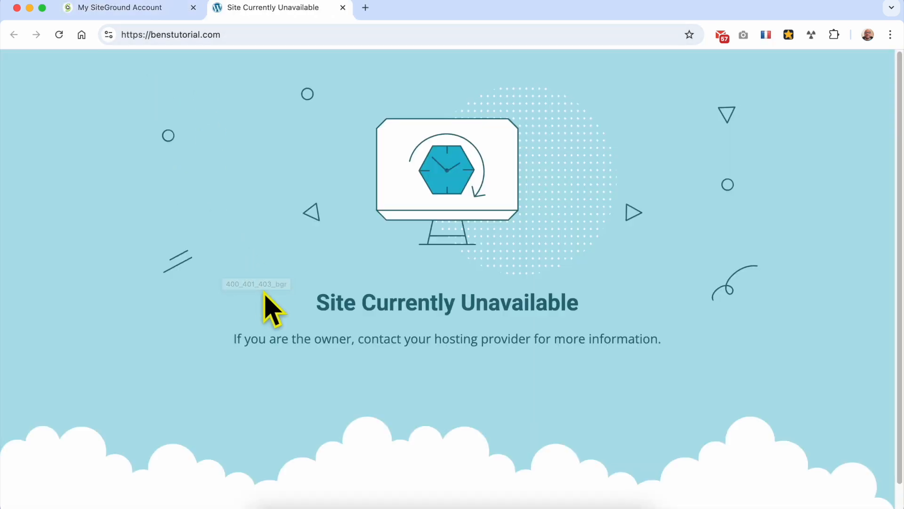
pyautogui.moveTo(314, 302); pyautogui.dragTo(495, 296)
pyautogui.click(542, 294)
pyautogui.tripleClick(603, 291)
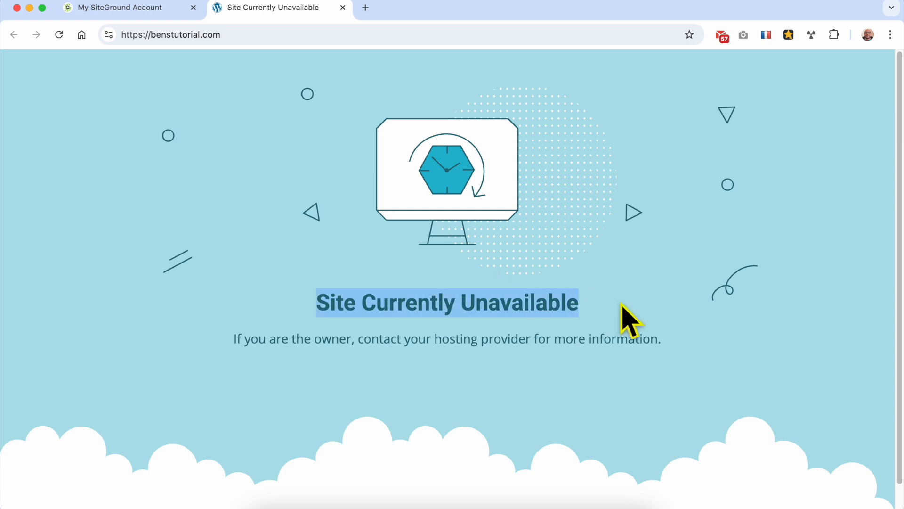
pyautogui.moveTo(197, 340); pyautogui.dragTo(676, 339)
pyautogui.click(677, 341)
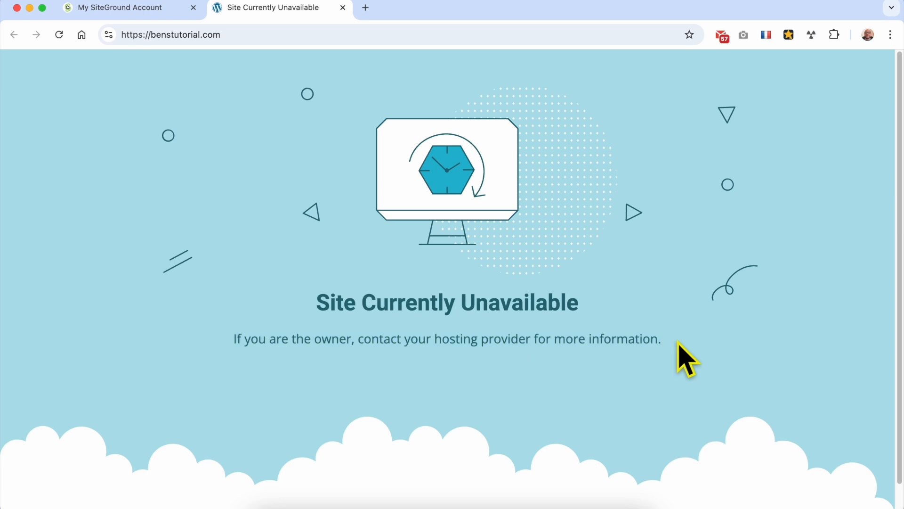
pyautogui.click(59, 35)
pyautogui.click(60, 37)
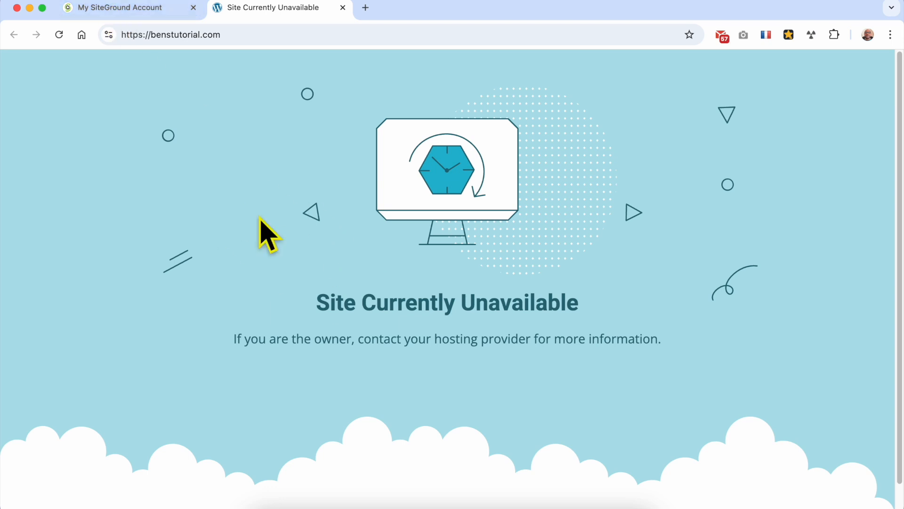
# - Return to the SiteGround websites list and set benstutorial.com to online mode, reviewing the listed effects before confirming
pyautogui.click(116, 14)
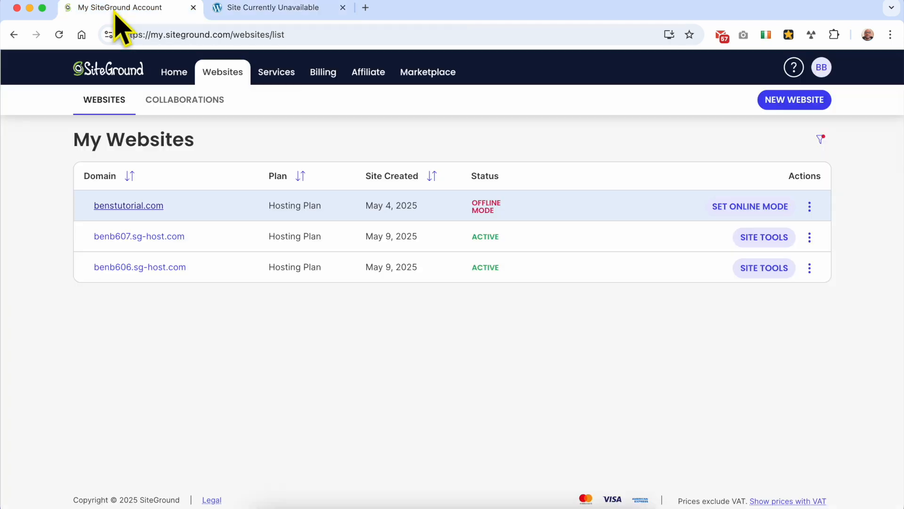
pyautogui.click(218, 14)
pyautogui.click(123, 14)
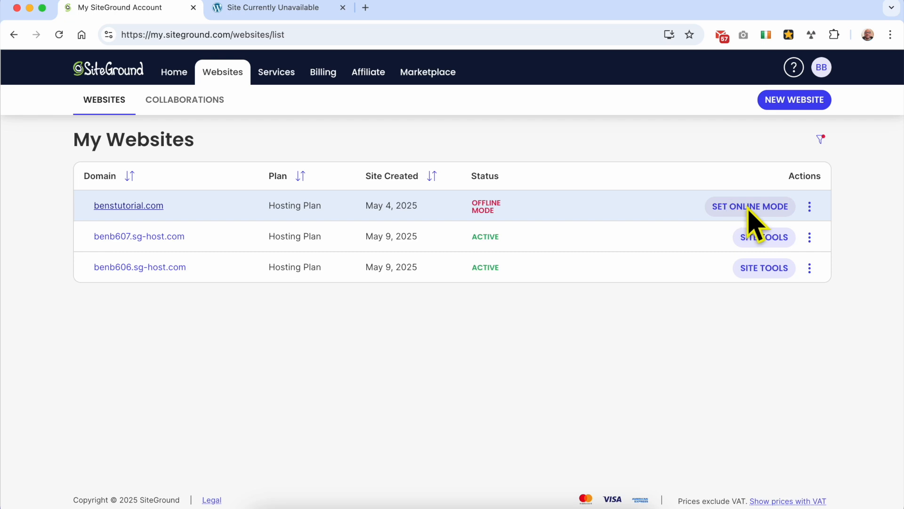
pyautogui.click(777, 209)
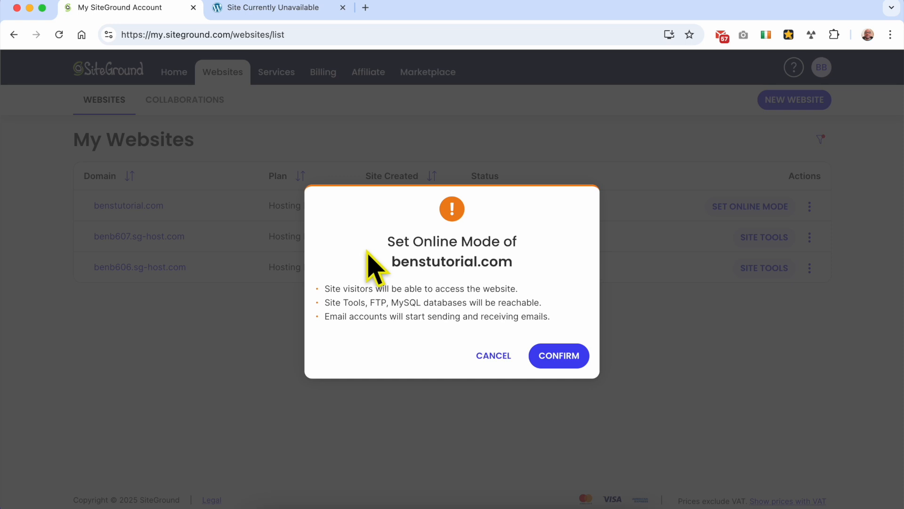
pyautogui.moveTo(385, 241); pyautogui.dragTo(438, 259)
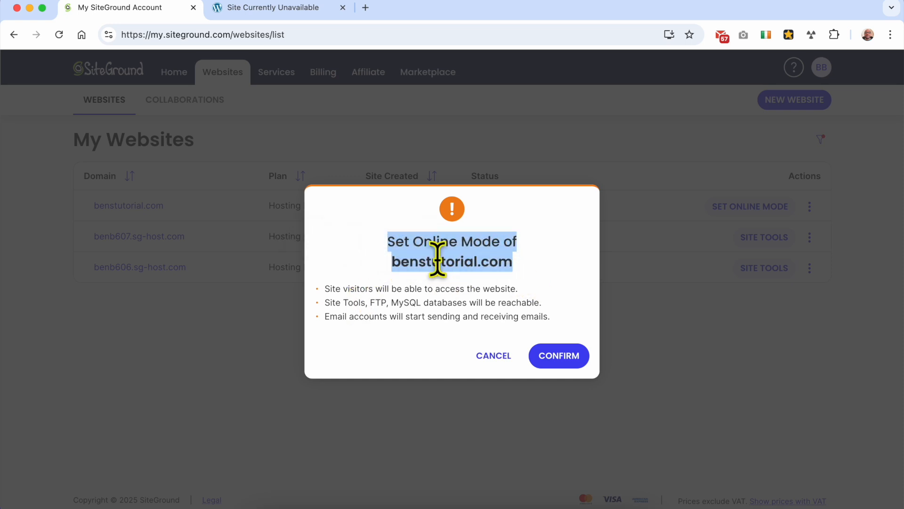
pyautogui.click(426, 285)
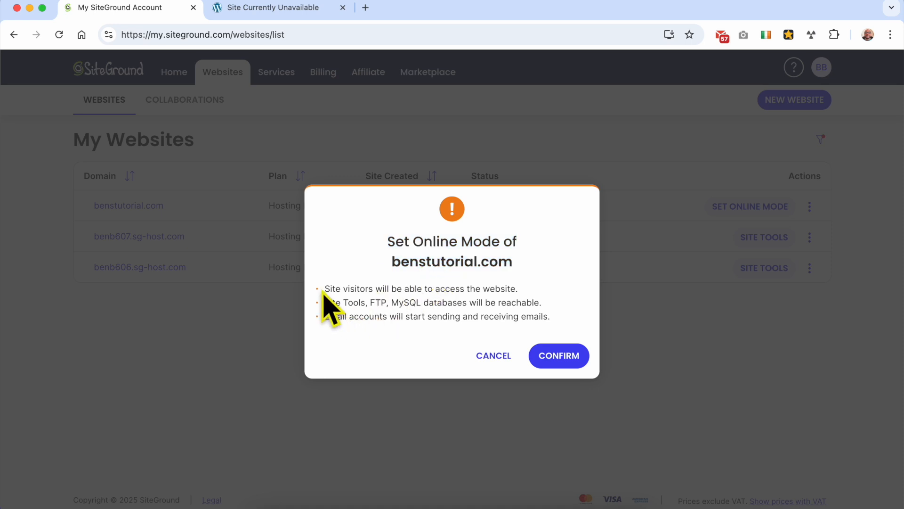
pyautogui.moveTo(324, 289); pyautogui.dragTo(528, 294)
pyautogui.moveTo(325, 303); pyautogui.dragTo(541, 307)
pyautogui.moveTo(324, 316); pyautogui.dragTo(566, 318)
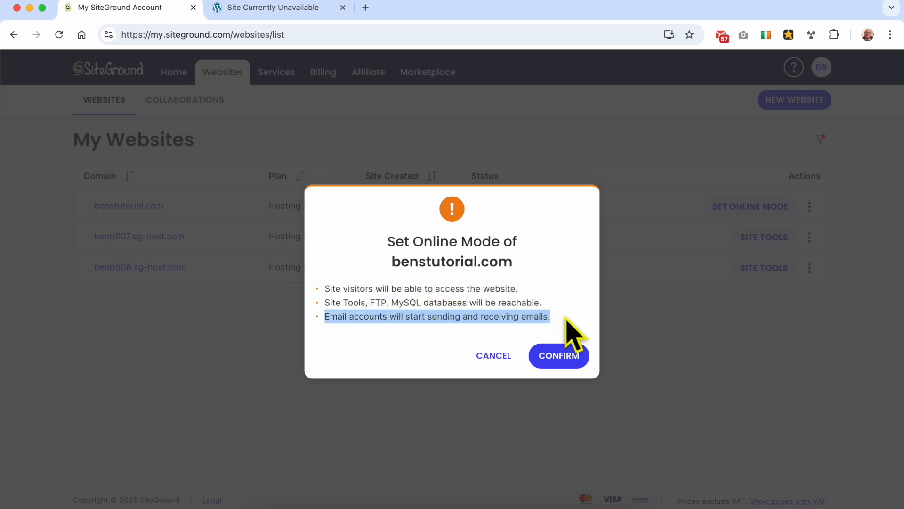
pyautogui.click(578, 365)
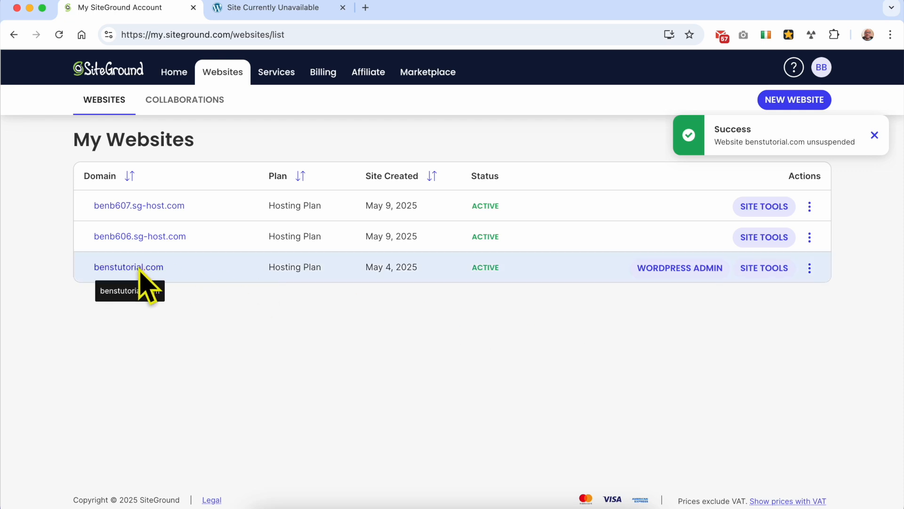
# - Switch to the benstutorial.com page and reload it to check the live website
pyautogui.click(286, 11)
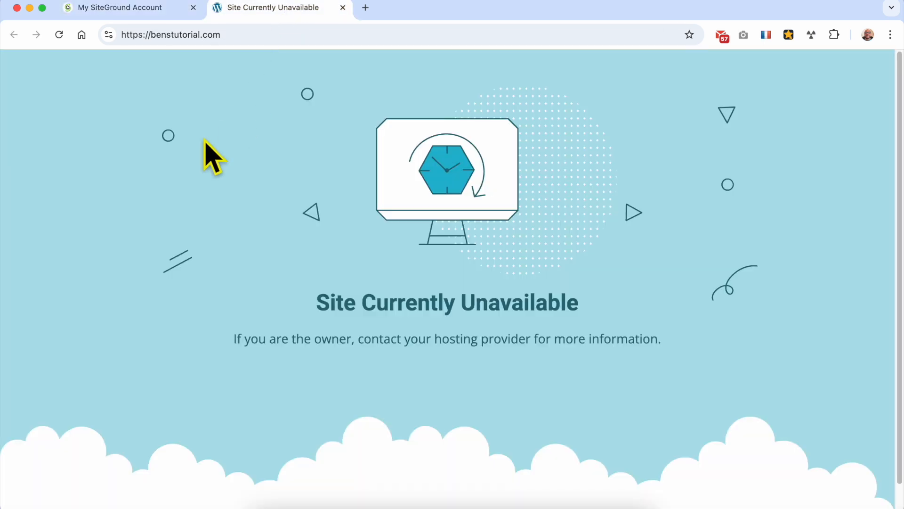
pyautogui.click(59, 35)
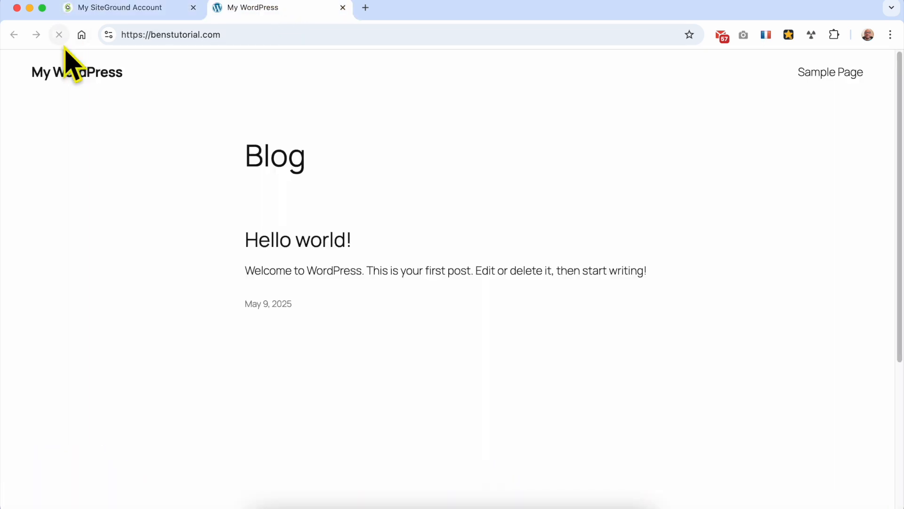